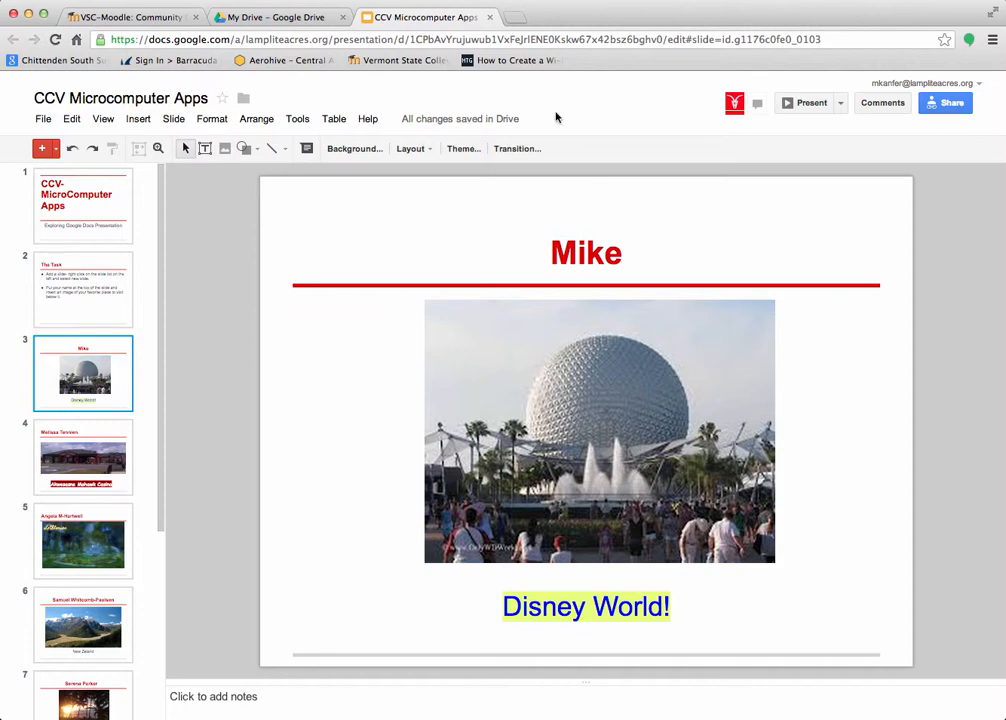
# - Open slide 3's transition settings, which currently show Slide from right at fast speed
pyautogui.click(517, 149)
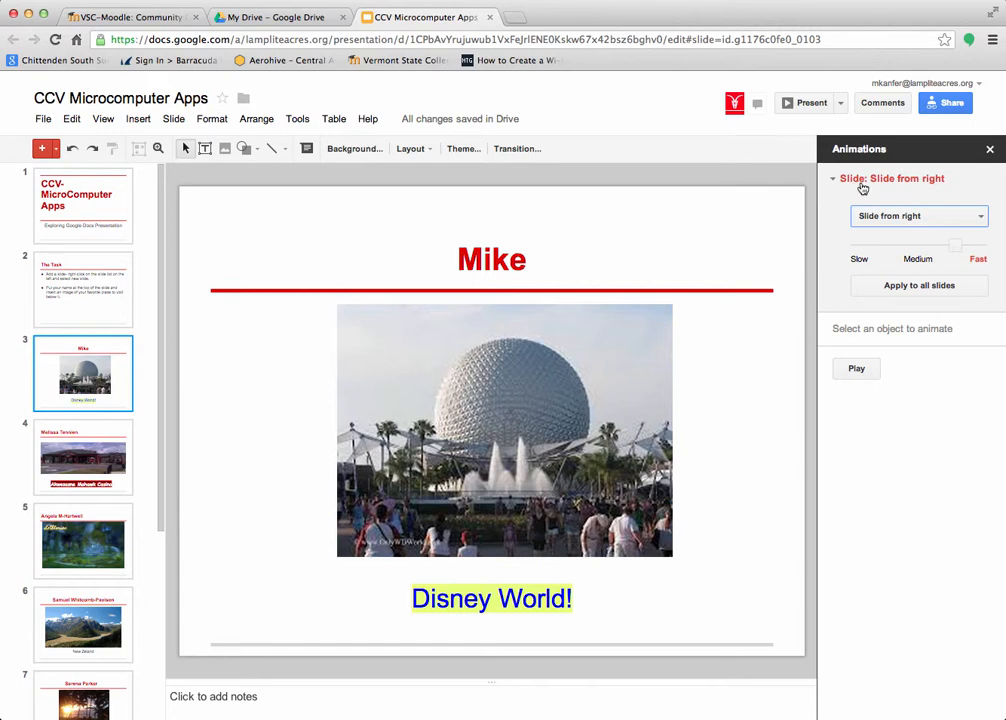
pyautogui.click(856, 369)
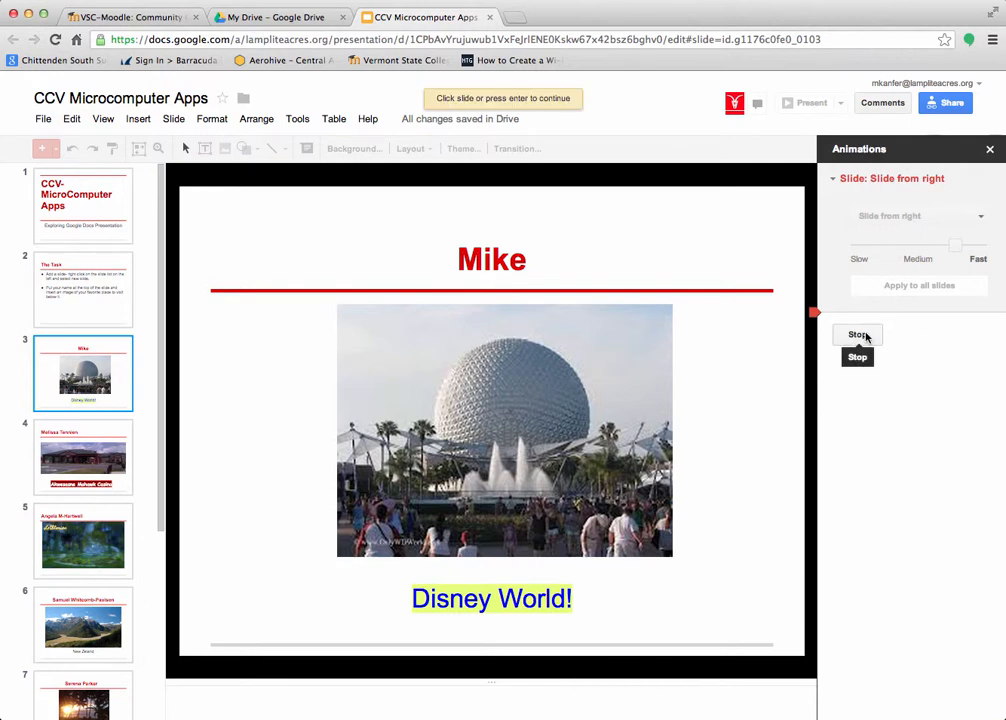
pyautogui.click(862, 336)
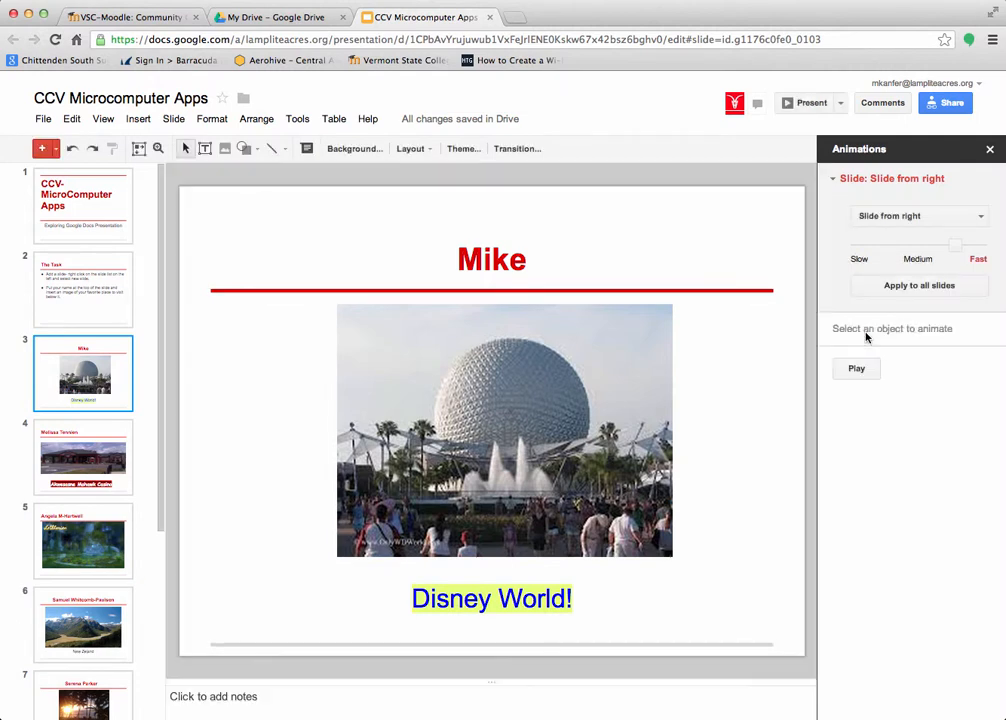
# - Change slide 3's transition from Slide from right to Cube and preview it
pyautogui.click(980, 217)
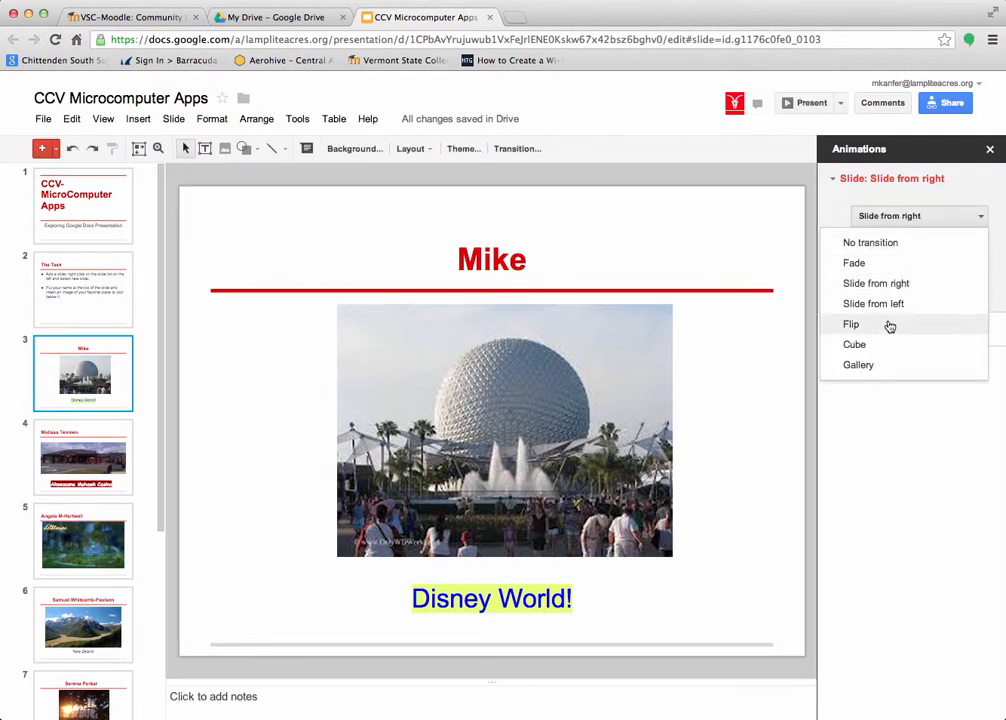
pyautogui.click(857, 345)
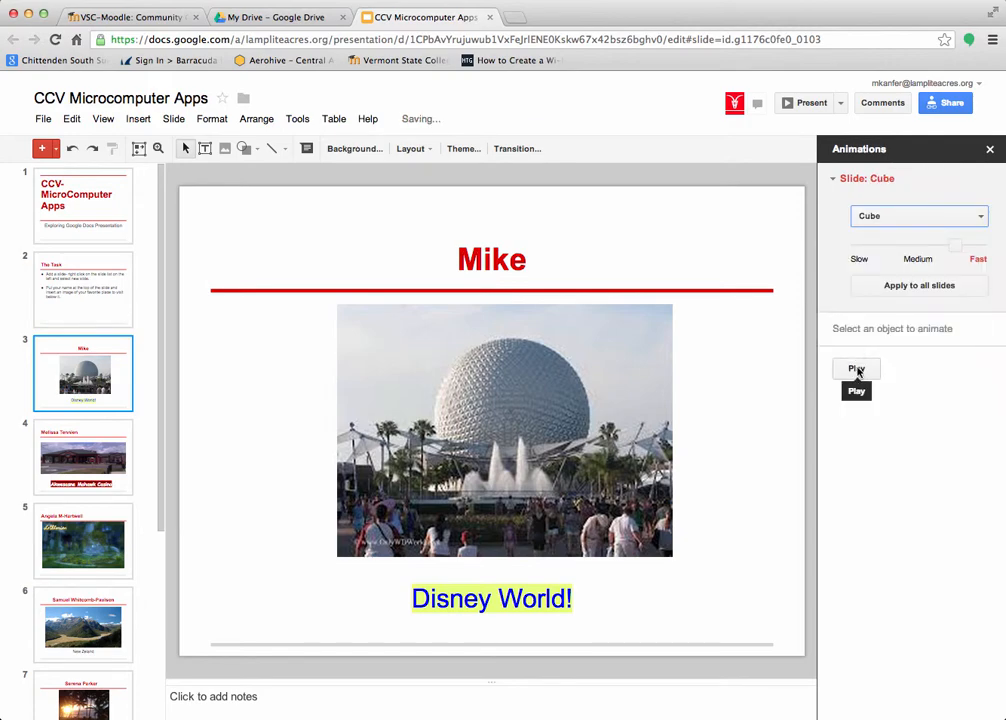
pyautogui.click(856, 369)
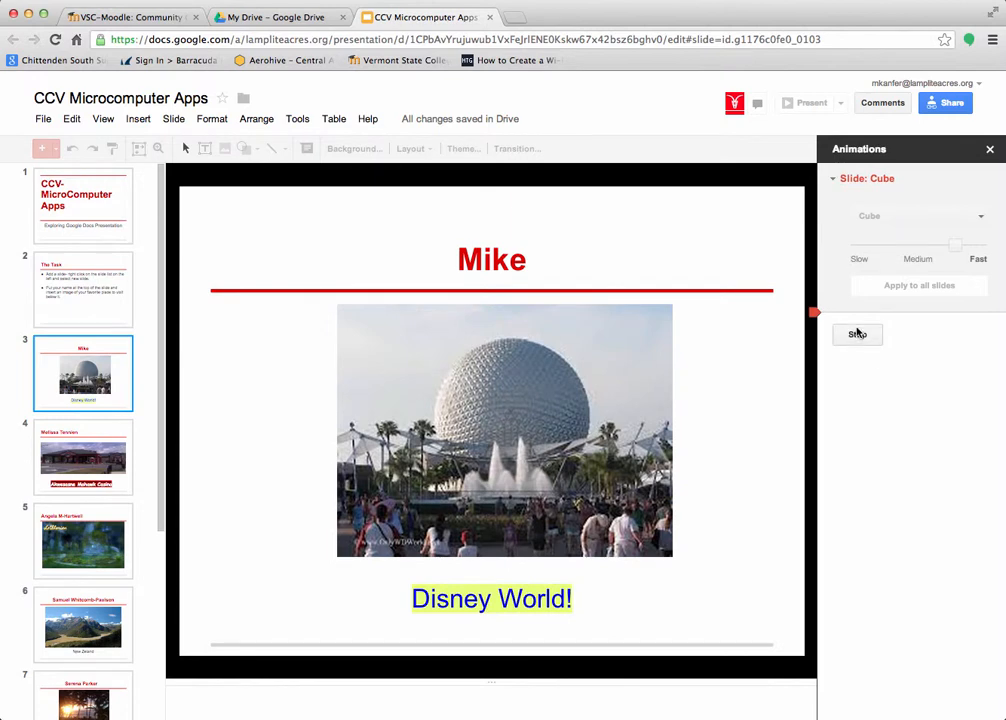
pyautogui.click(857, 334)
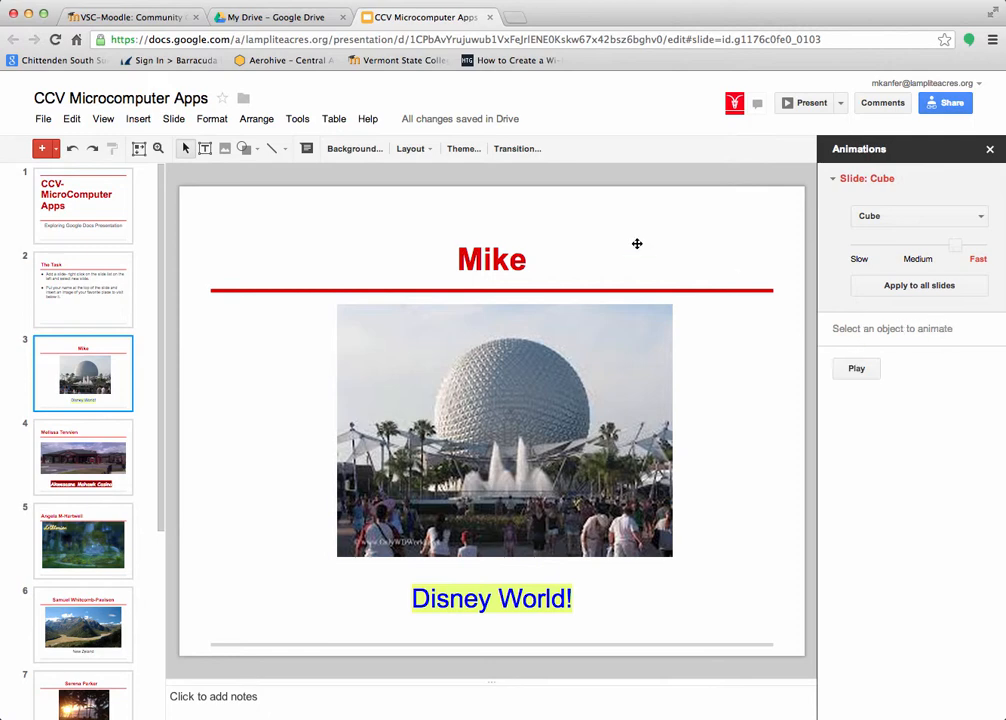
# - Add a Fade in animation to the Mike title and preview it
pyautogui.click(533, 260)
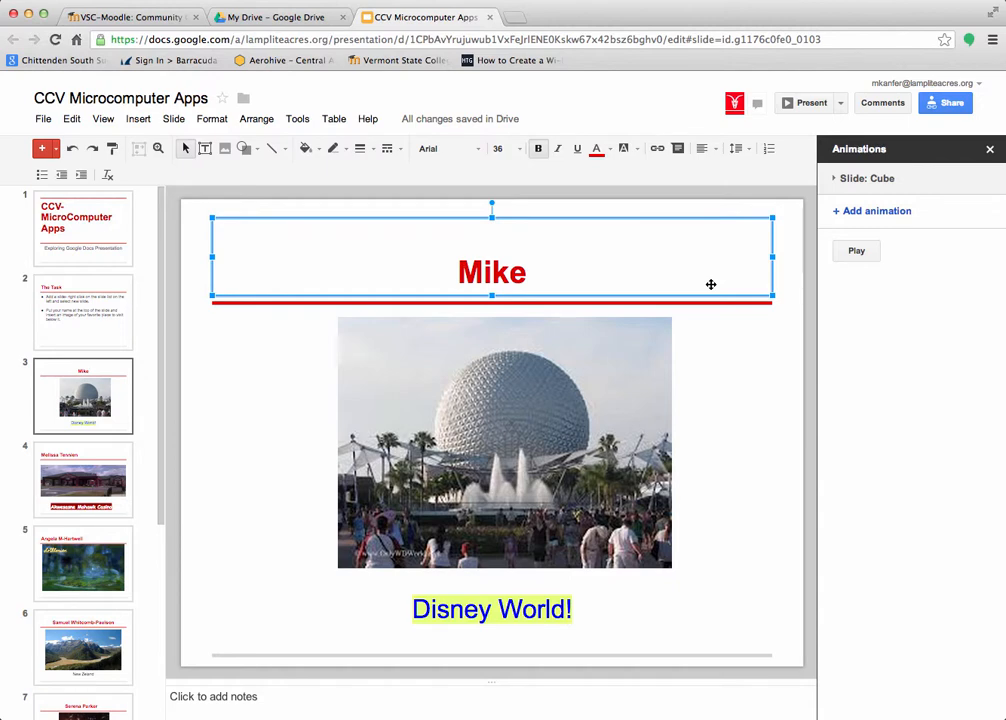
pyautogui.click(870, 212)
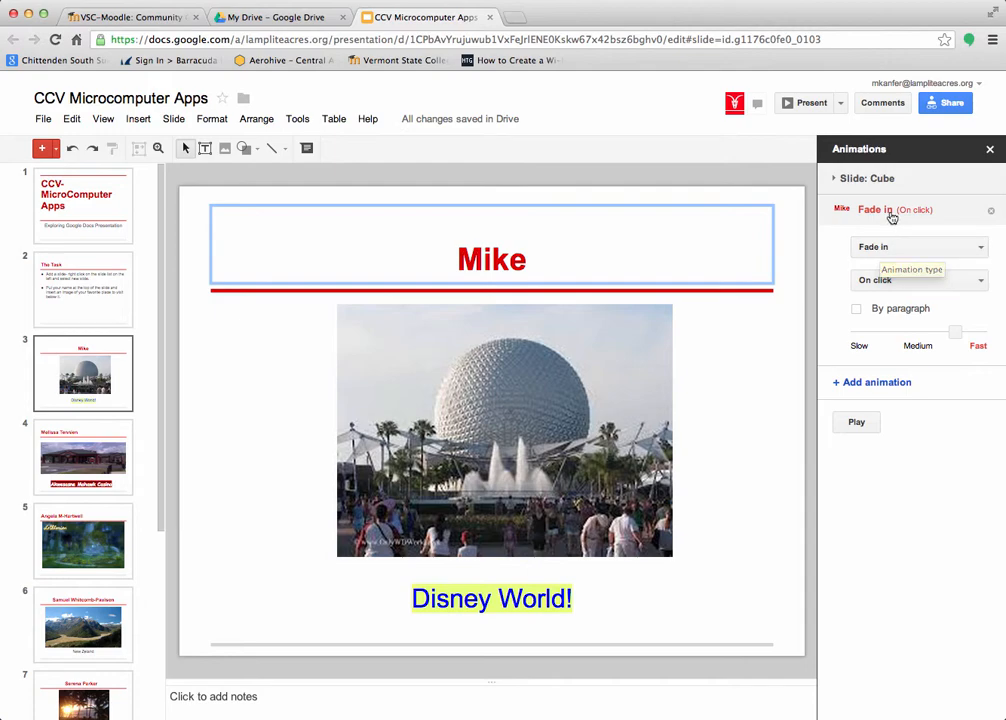
pyautogui.click(856, 423)
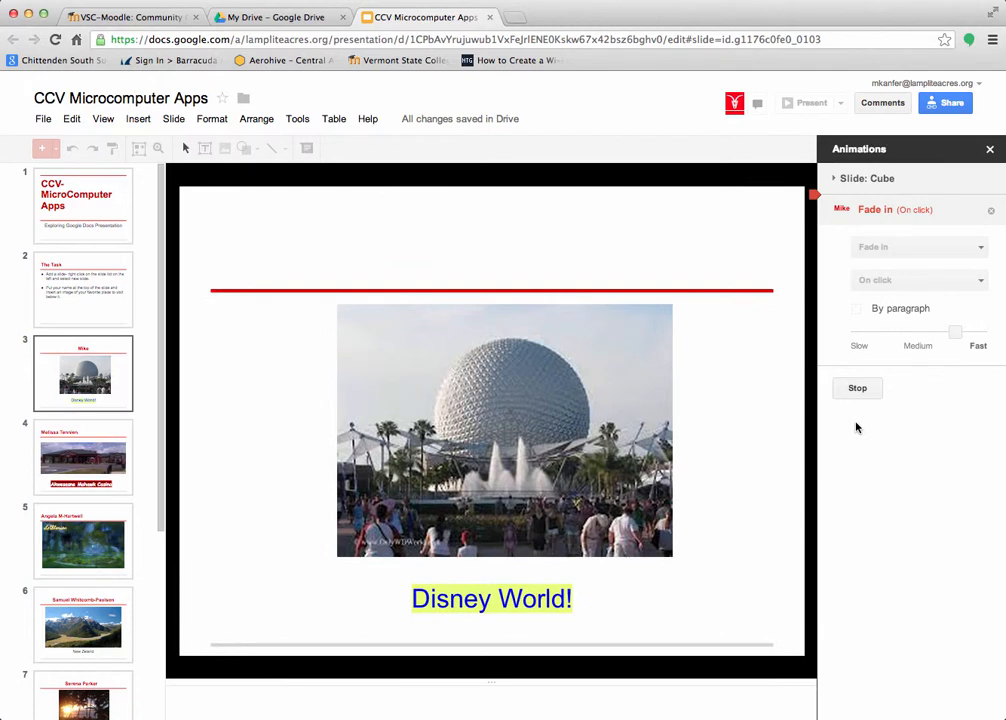
pyautogui.click(917, 211)
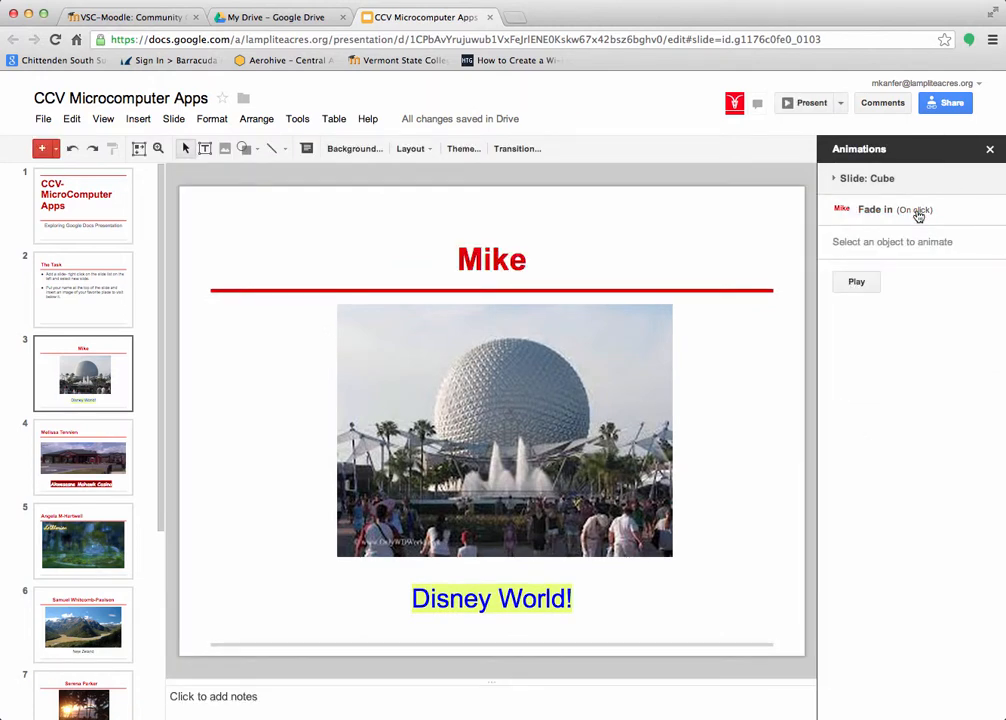
# - Set the title's Fade in to start After previous and preview the result
pyautogui.click(918, 213)
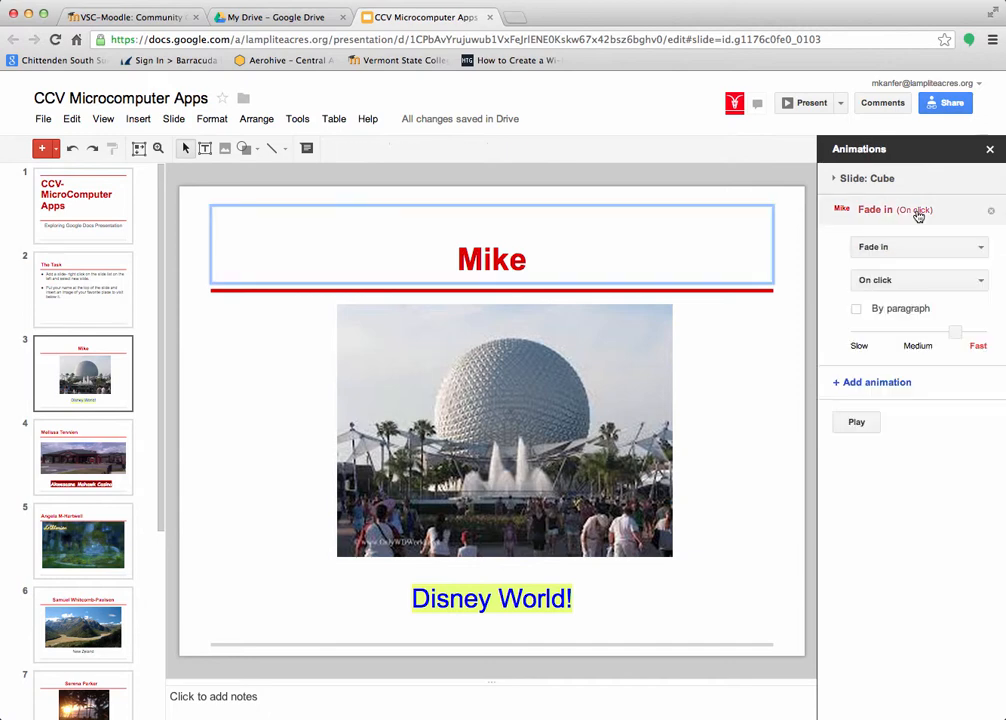
pyautogui.click(982, 282)
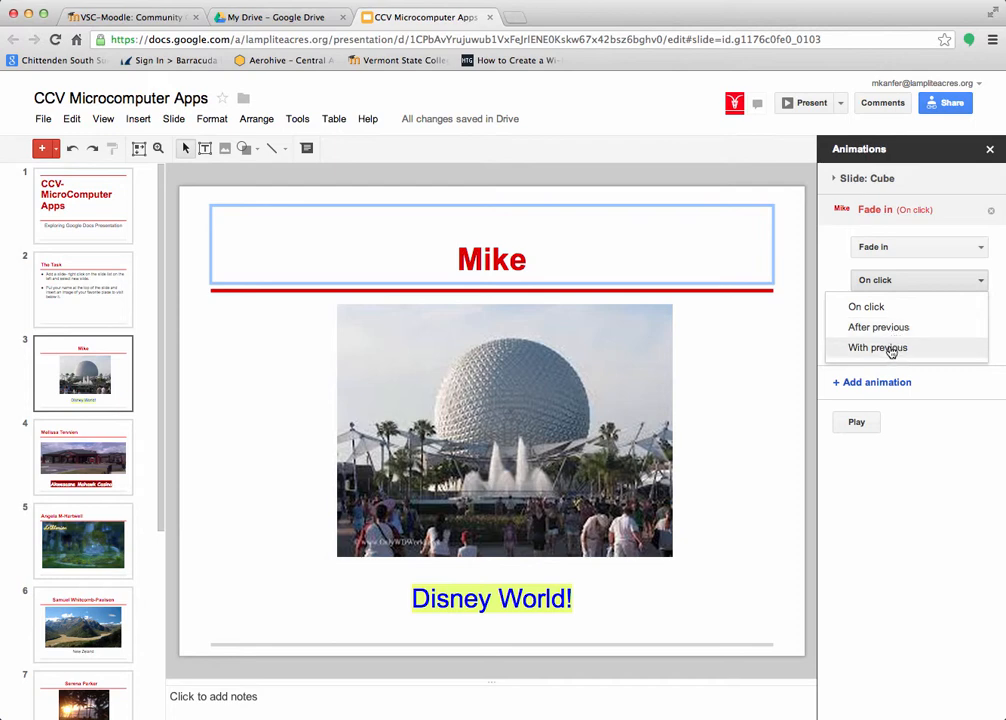
pyautogui.click(882, 327)
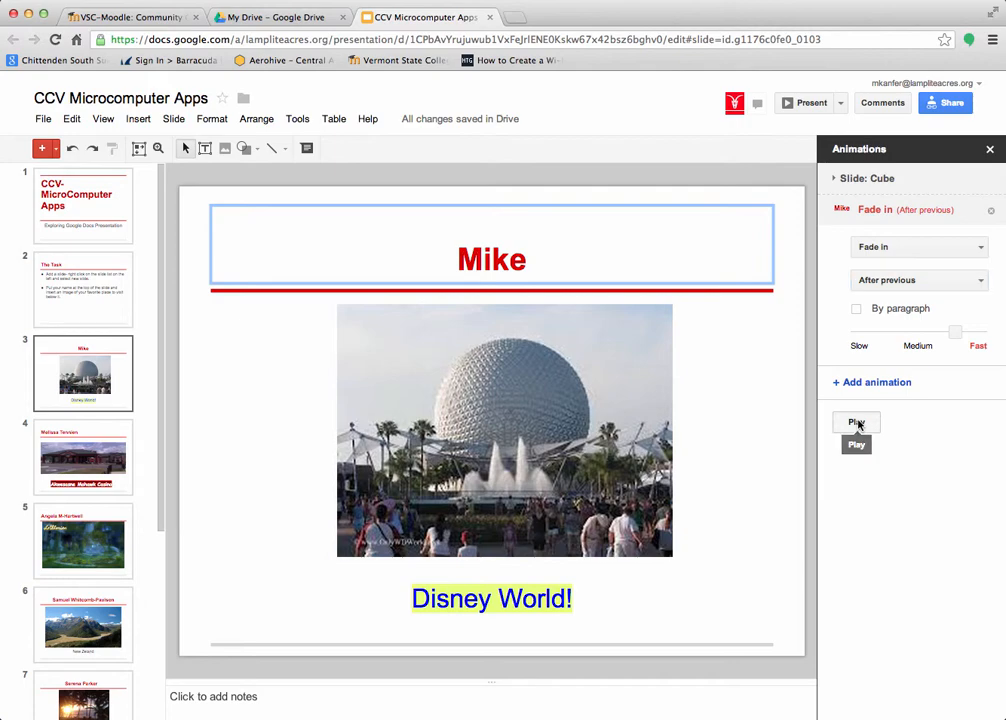
pyautogui.click(857, 423)
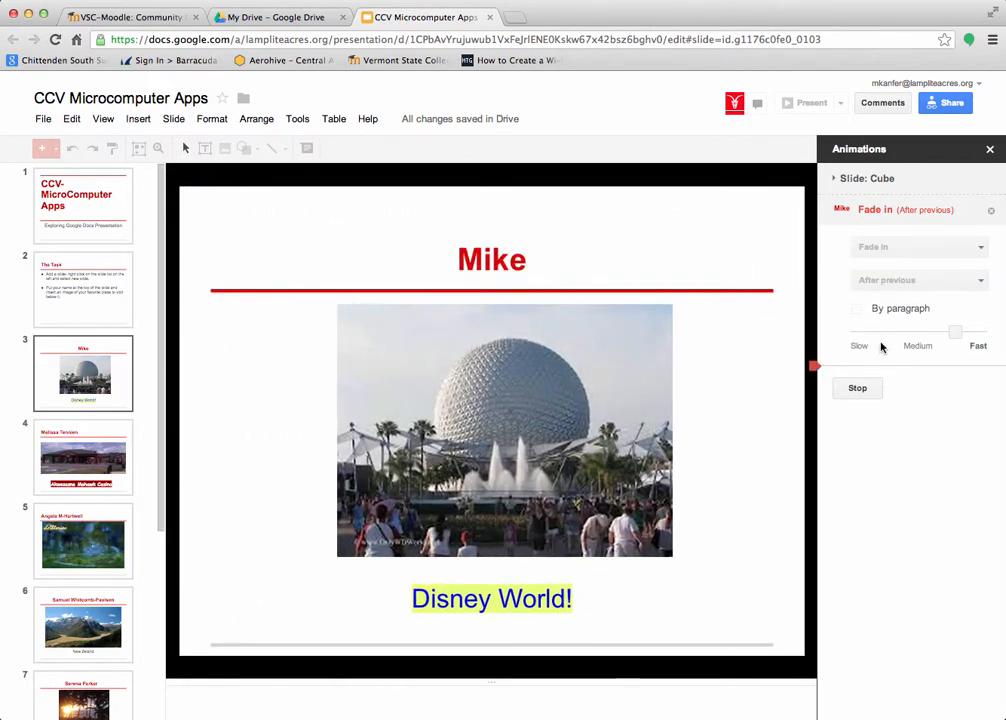
pyautogui.click(857, 390)
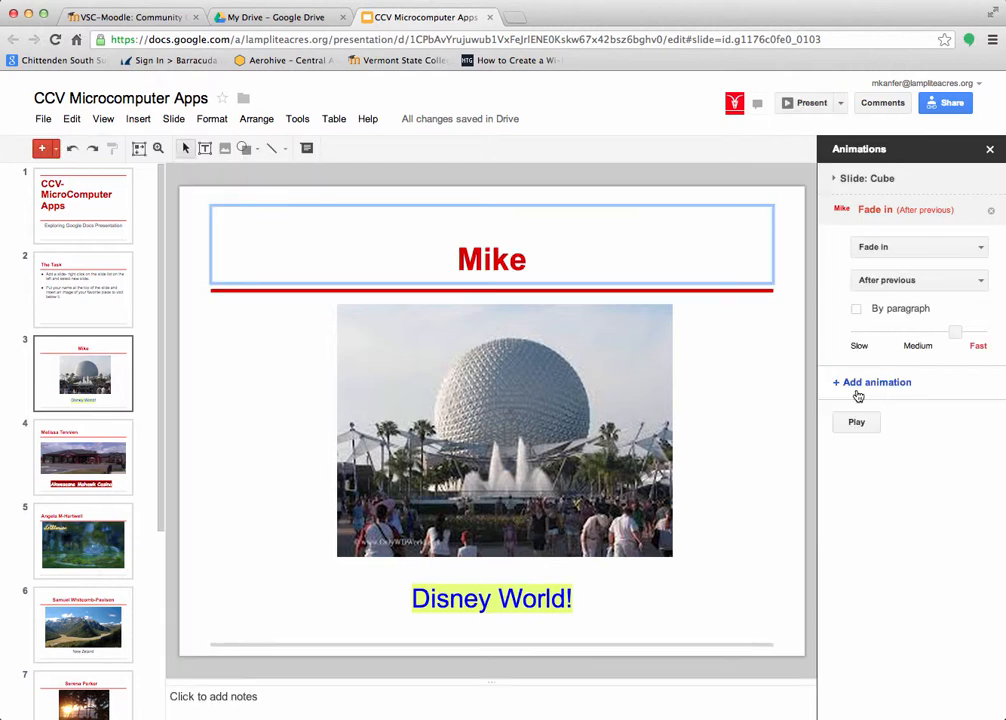
pyautogui.click(640, 467)
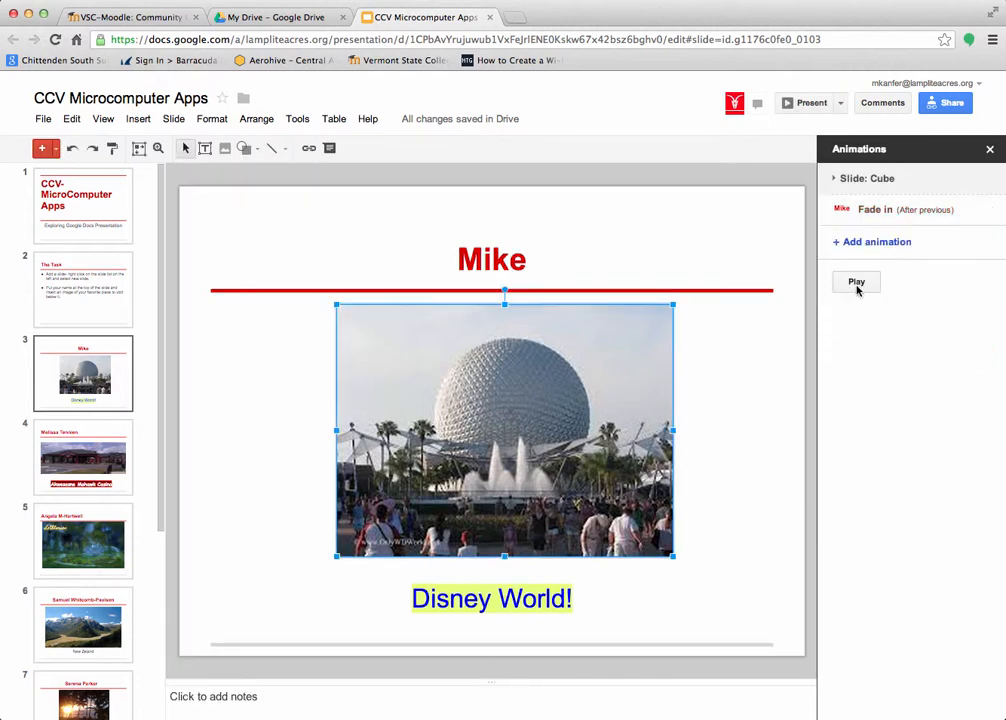
# - Give the Epcot photo a Spin animation starting After previous, and preview it
pyautogui.click(865, 243)
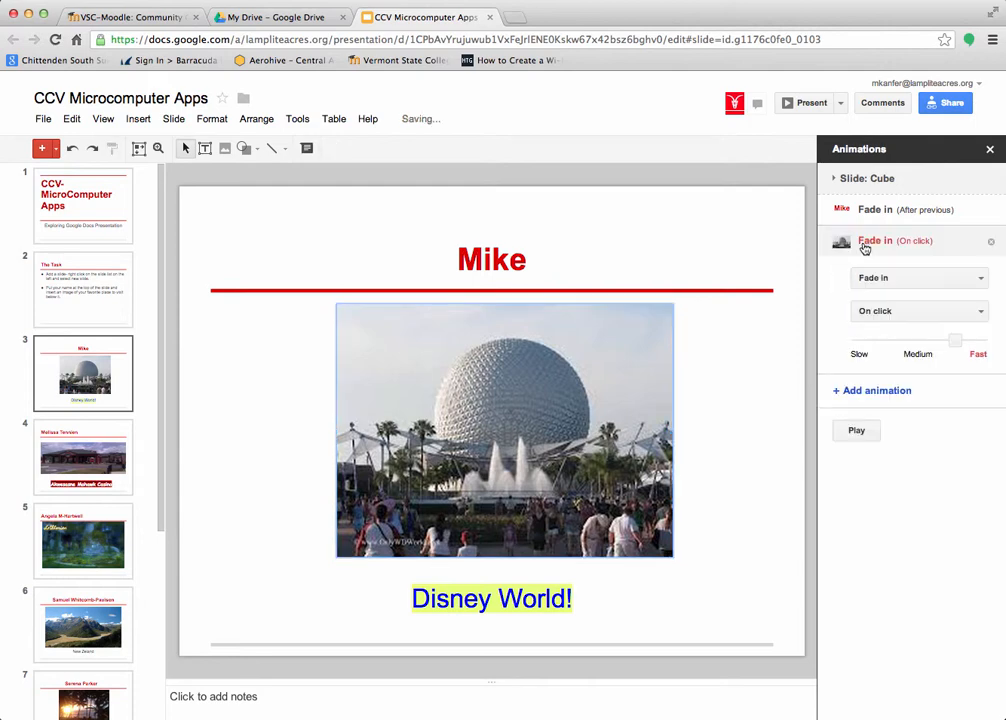
pyautogui.click(918, 281)
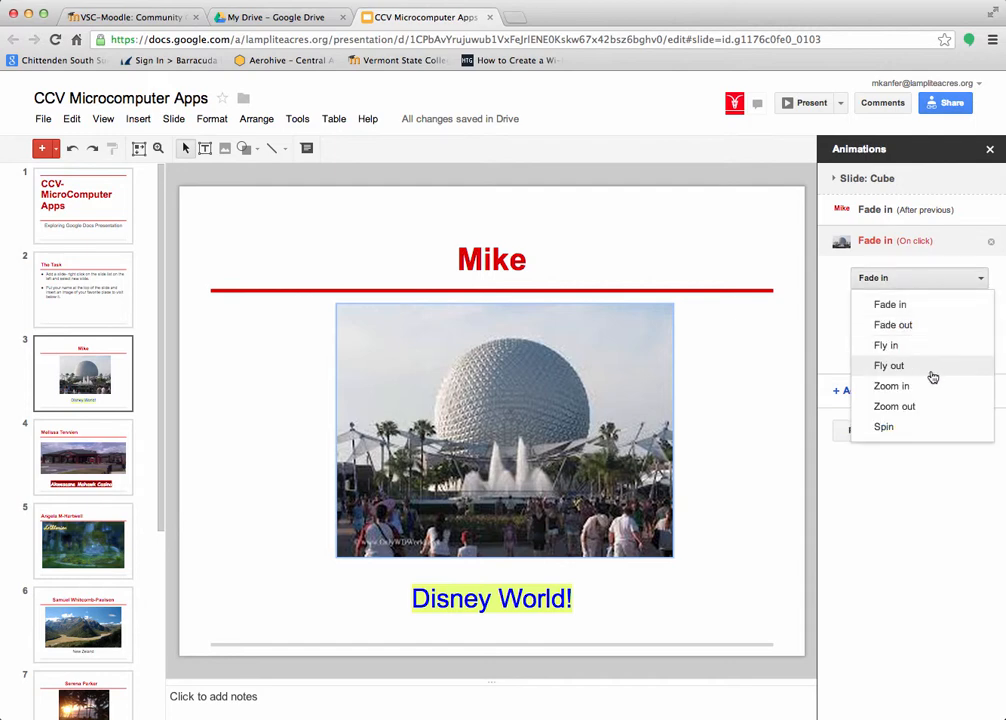
pyautogui.click(887, 428)
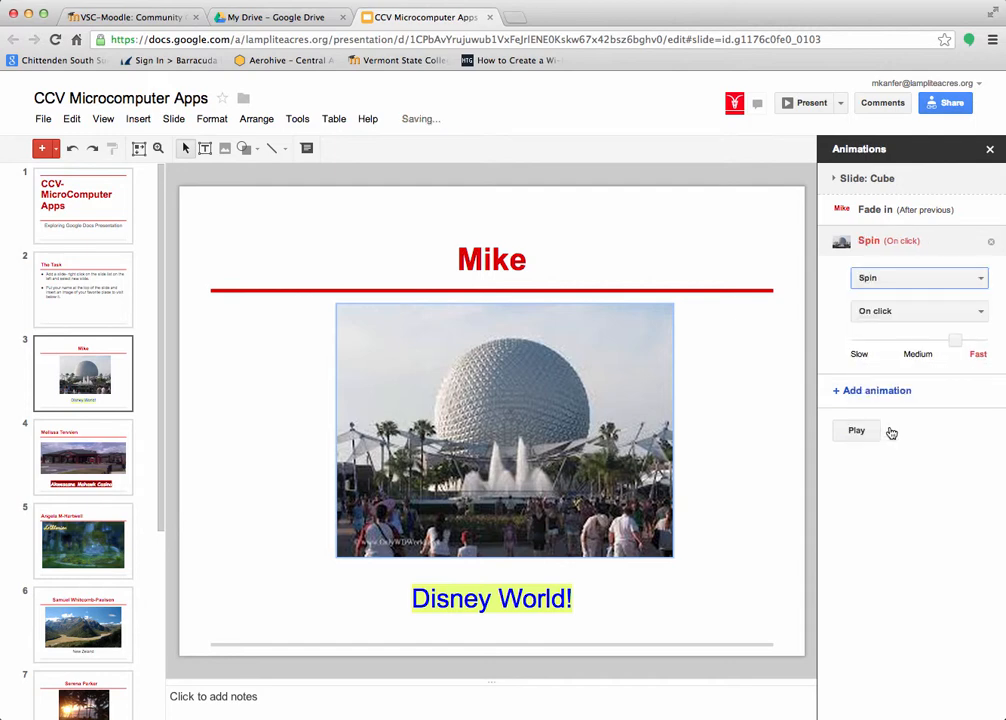
pyautogui.click(894, 311)
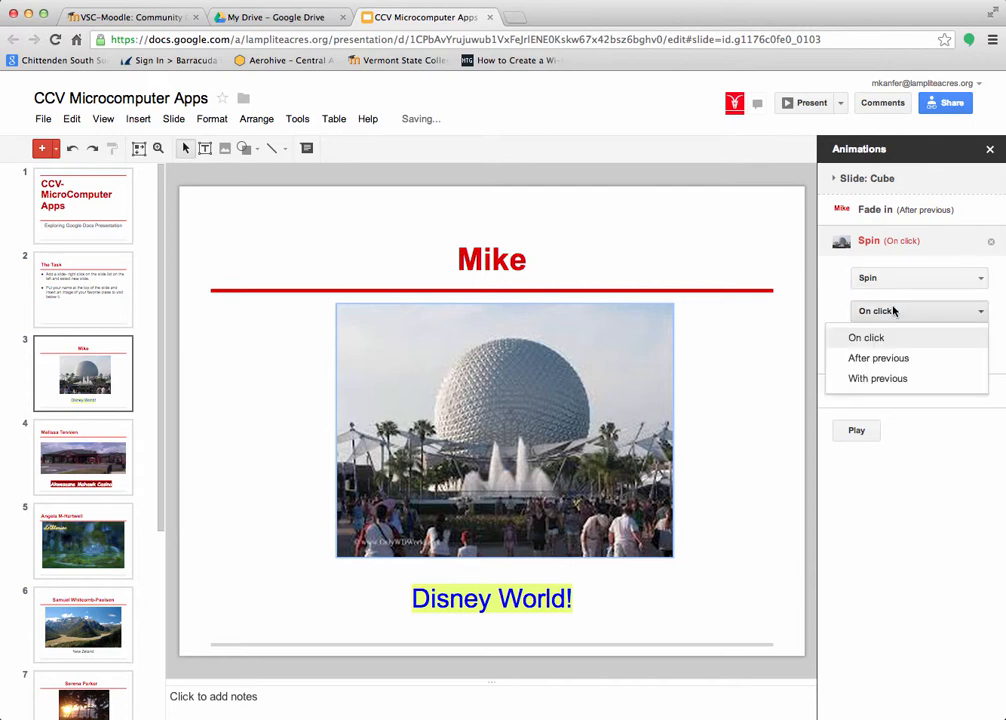
pyautogui.click(900, 362)
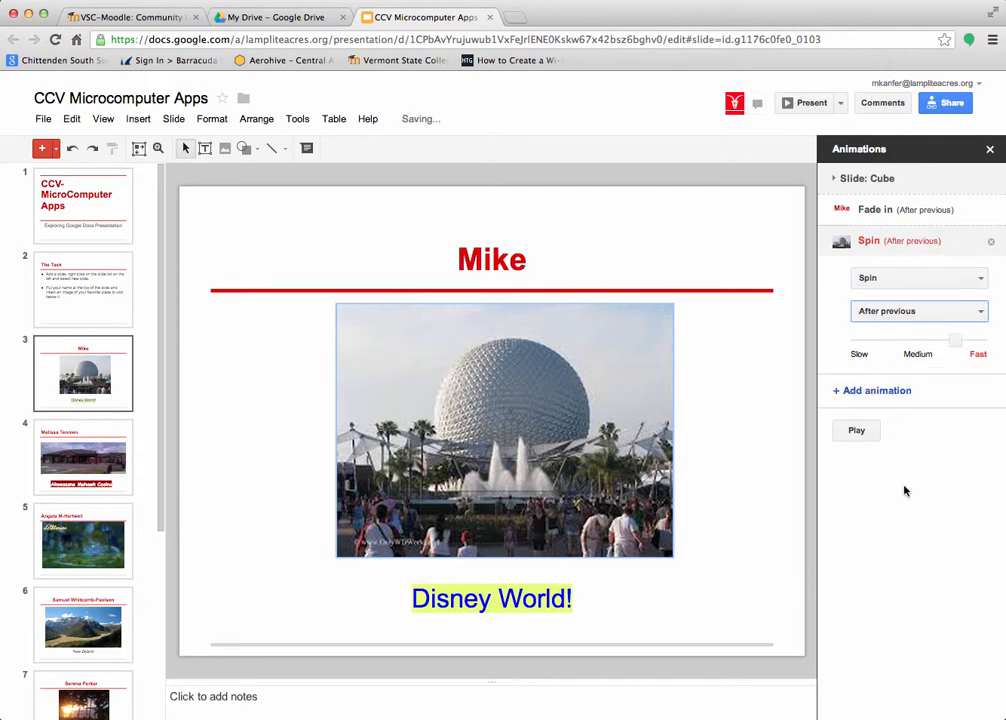
pyautogui.click(858, 432)
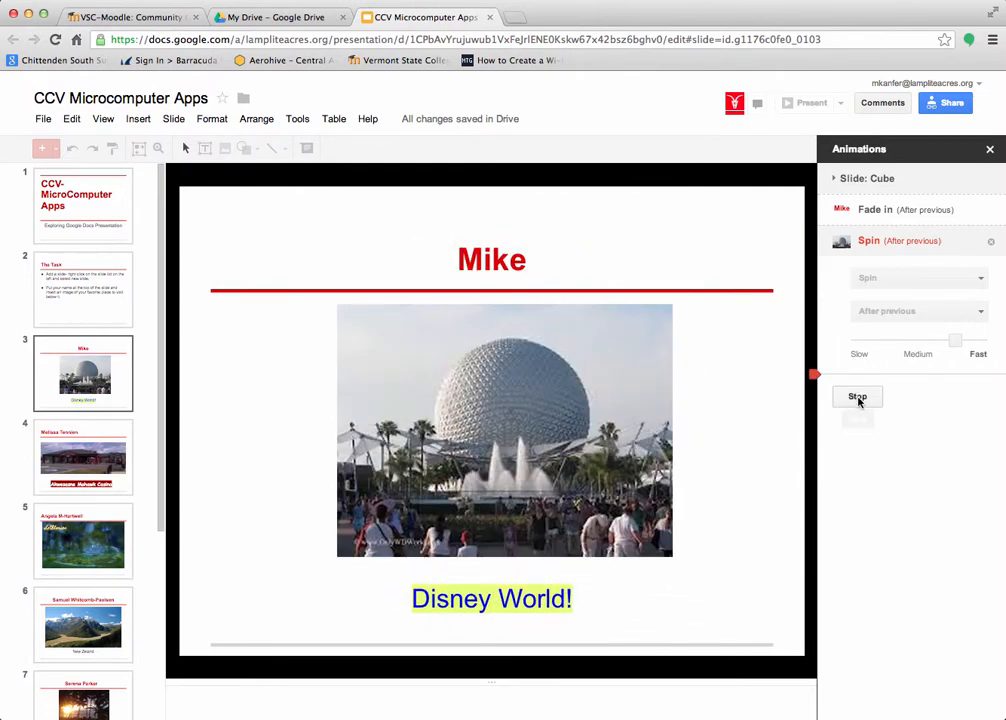
pyautogui.click(857, 397)
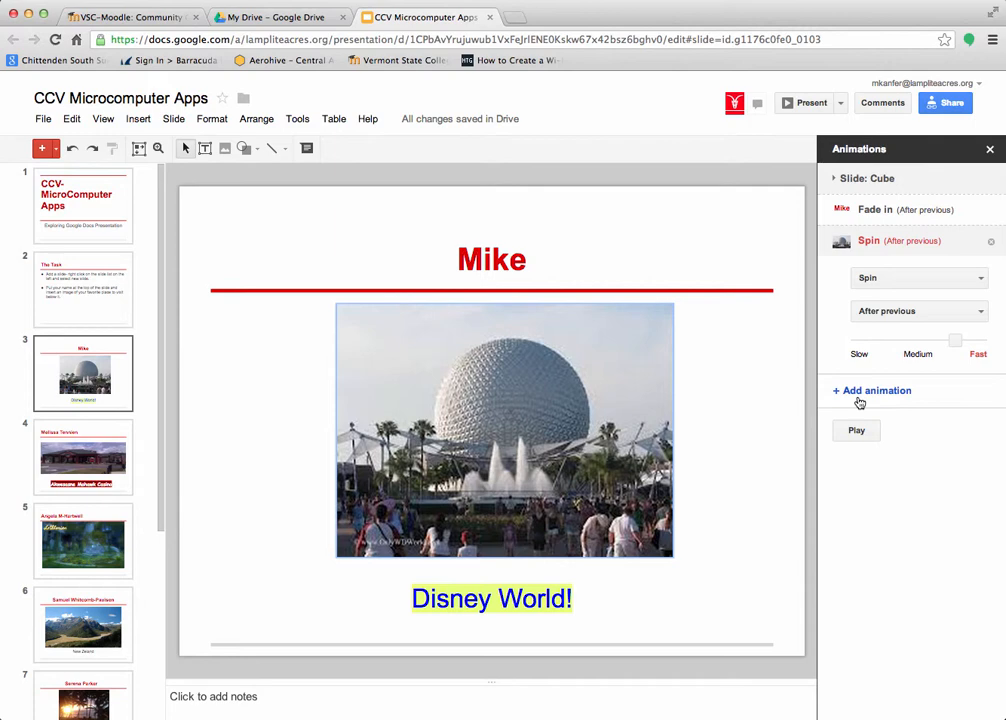
pyautogui.click(584, 605)
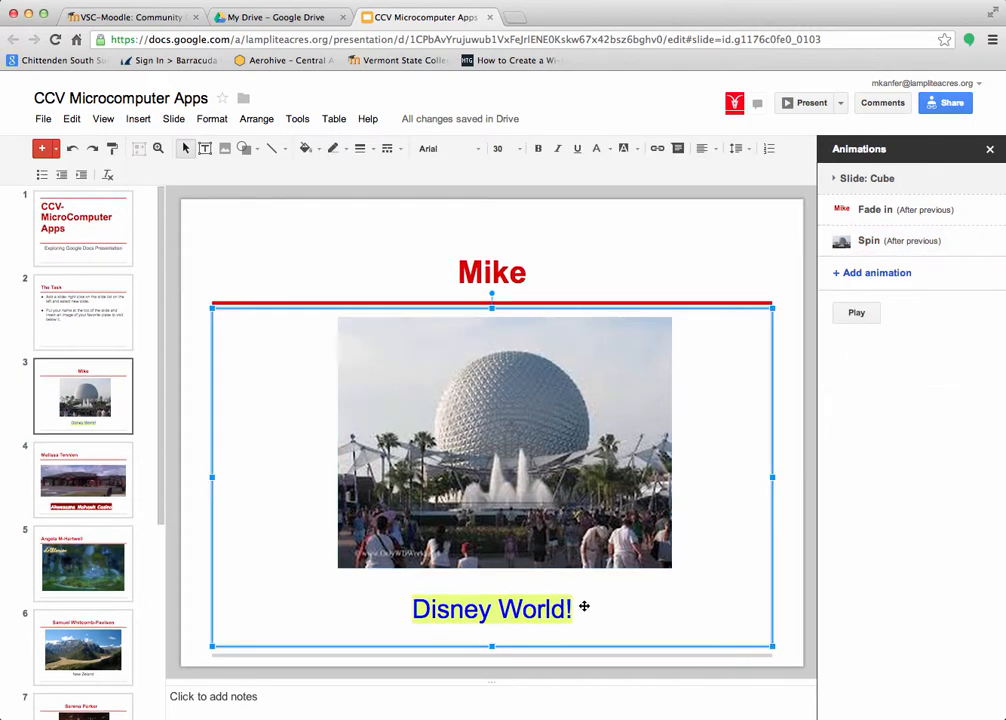
# - Add a Fly out animation to the Disney World! caption, After previous, and preview it
pyautogui.click(859, 276)
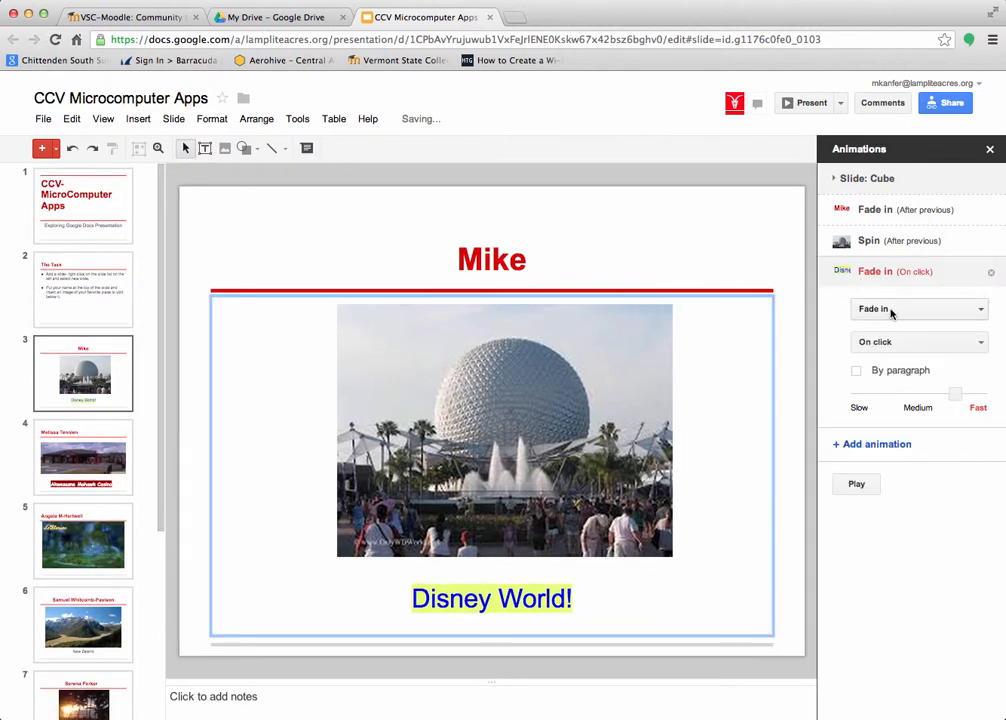
pyautogui.click(893, 311)
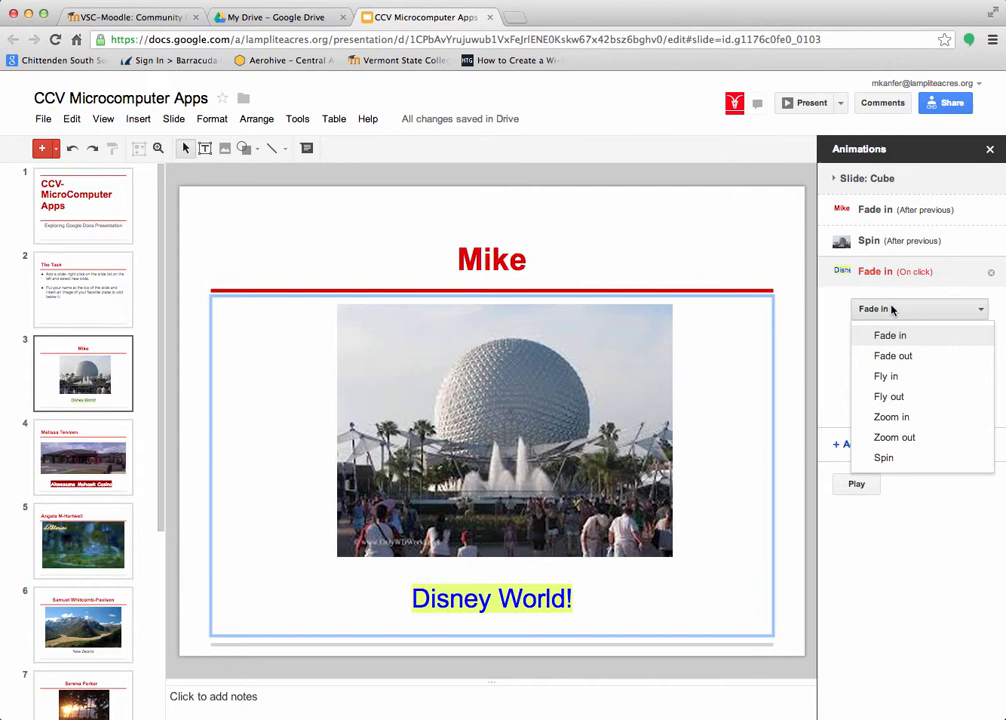
pyautogui.click(889, 397)
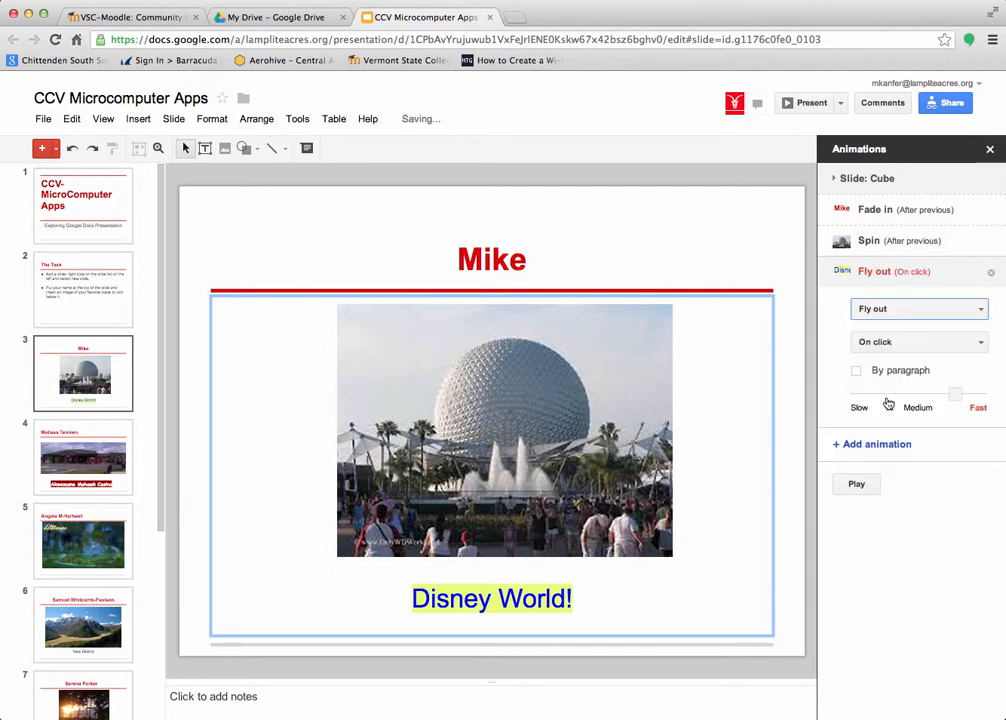
pyautogui.click(887, 344)
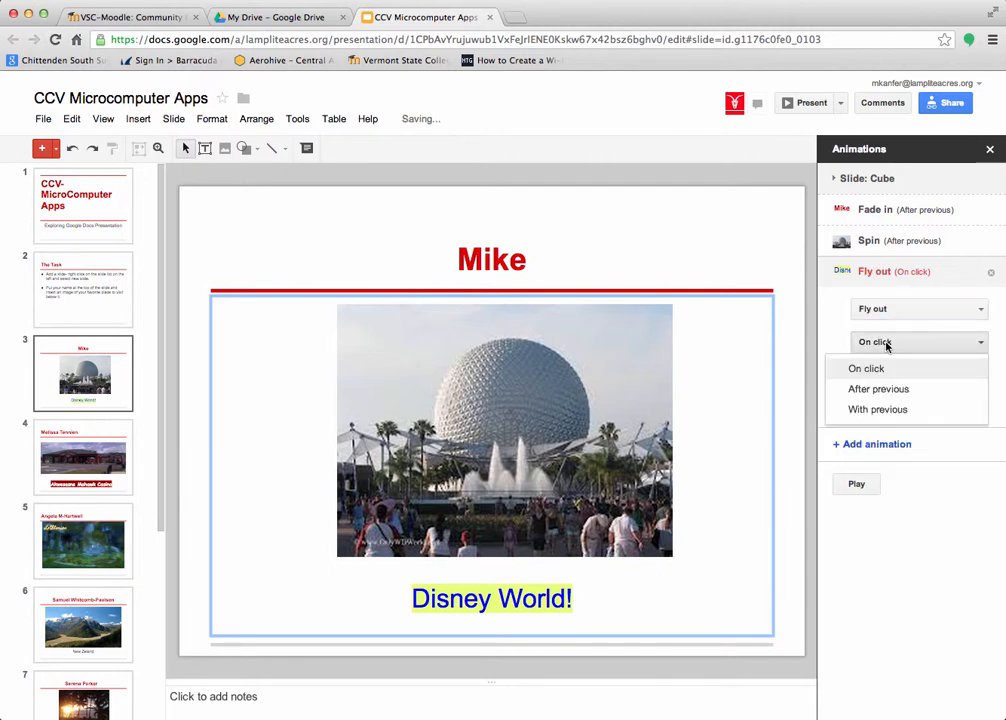
pyautogui.click(881, 394)
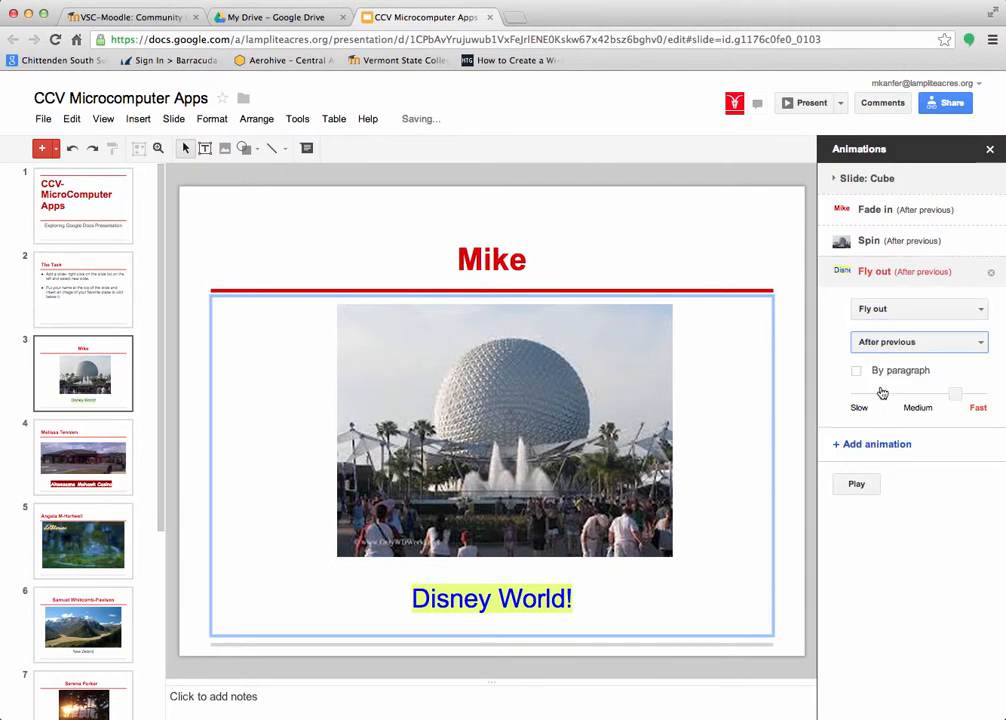
pyautogui.click(857, 485)
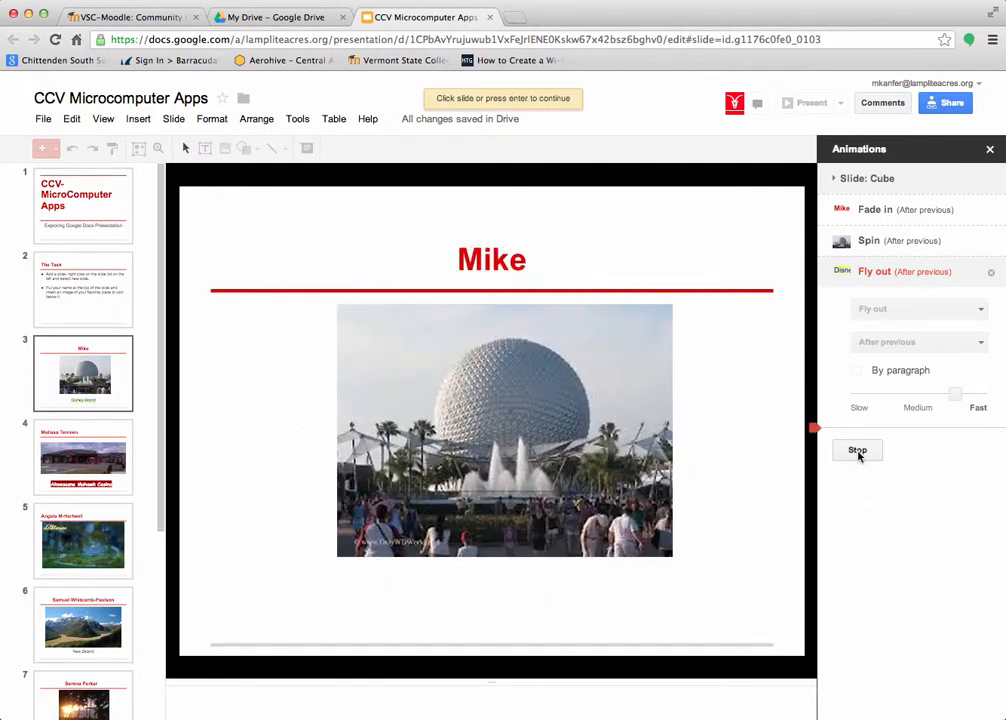
pyautogui.click(858, 450)
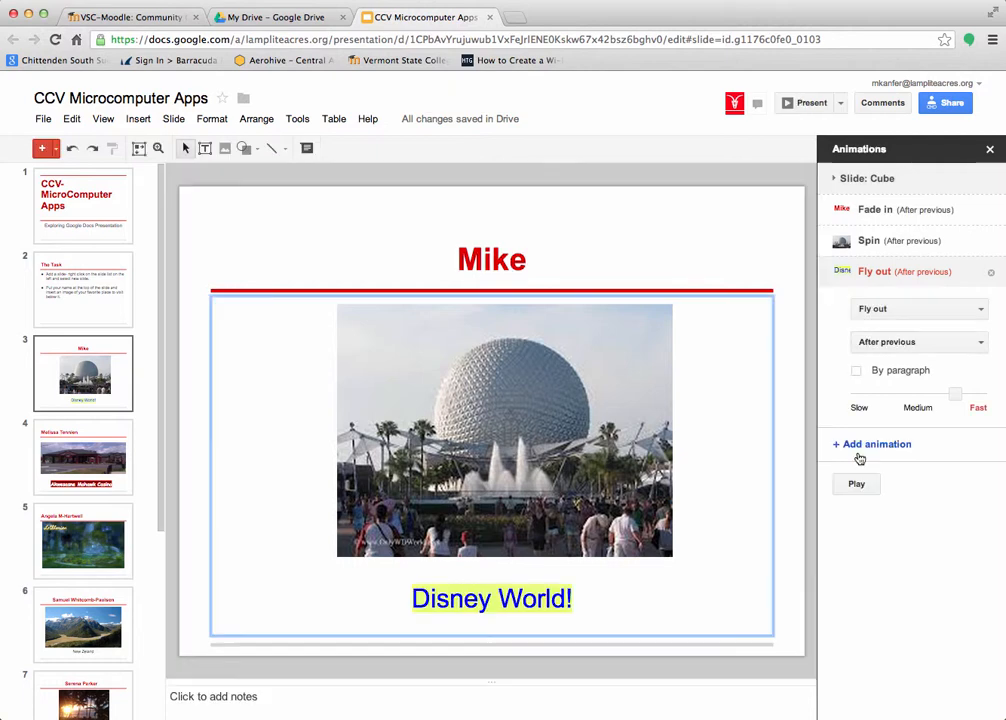
# - Switch the caption's animation effect from Fly out to Fly in and preview the slide
pyautogui.click(945, 270)
pyautogui.click(920, 308)
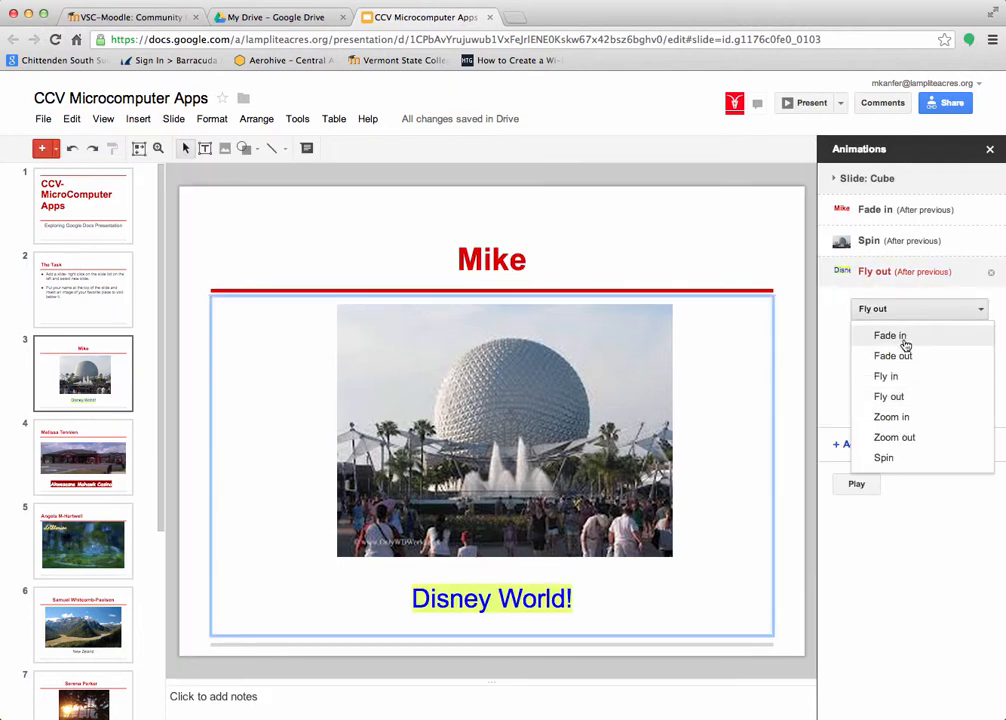
pyautogui.click(887, 378)
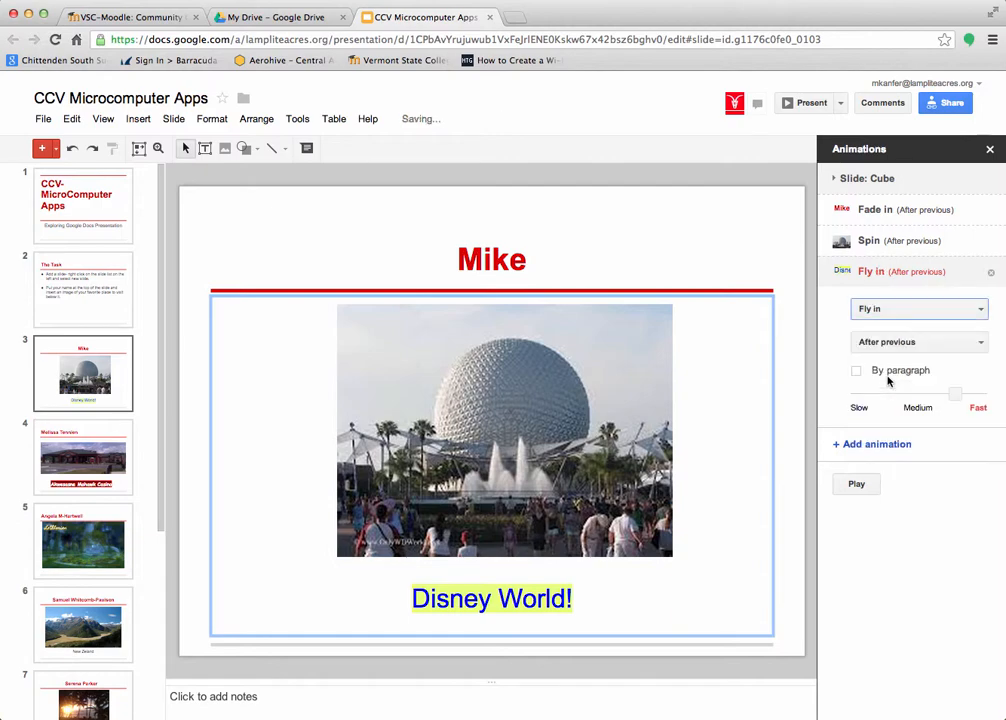
pyautogui.click(856, 484)
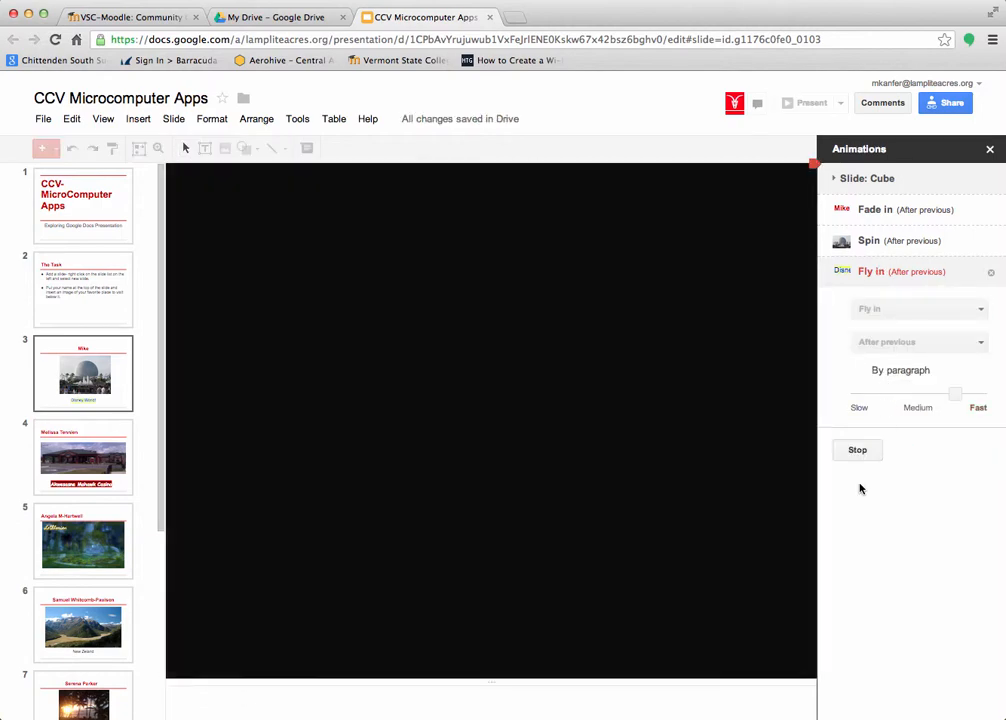